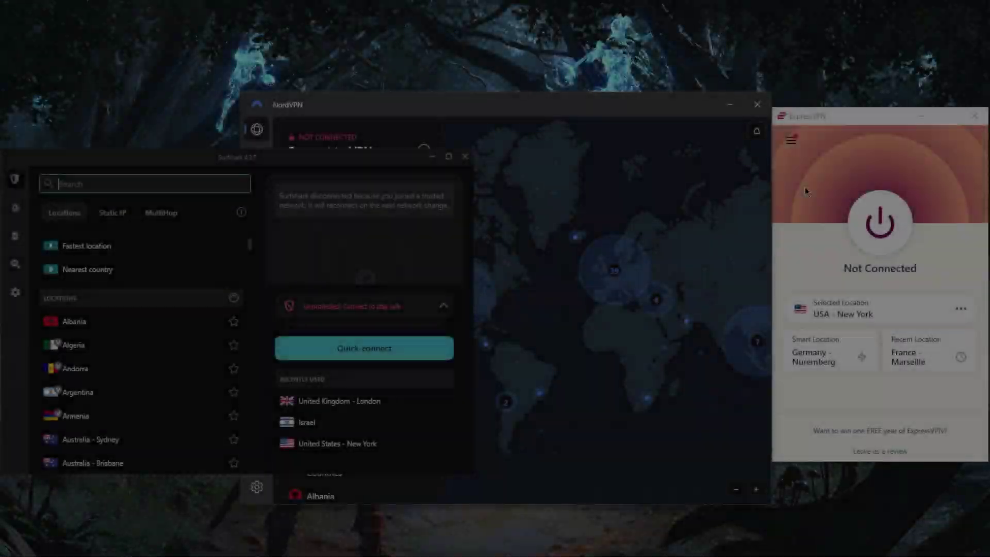
Step: Bring ExpressVPN to the front, view its VPN Locations list, then close it
{"action": "left_click", "coordinate": [567, 196]}
{"action": "left_click", "coordinate": [388, 202]}
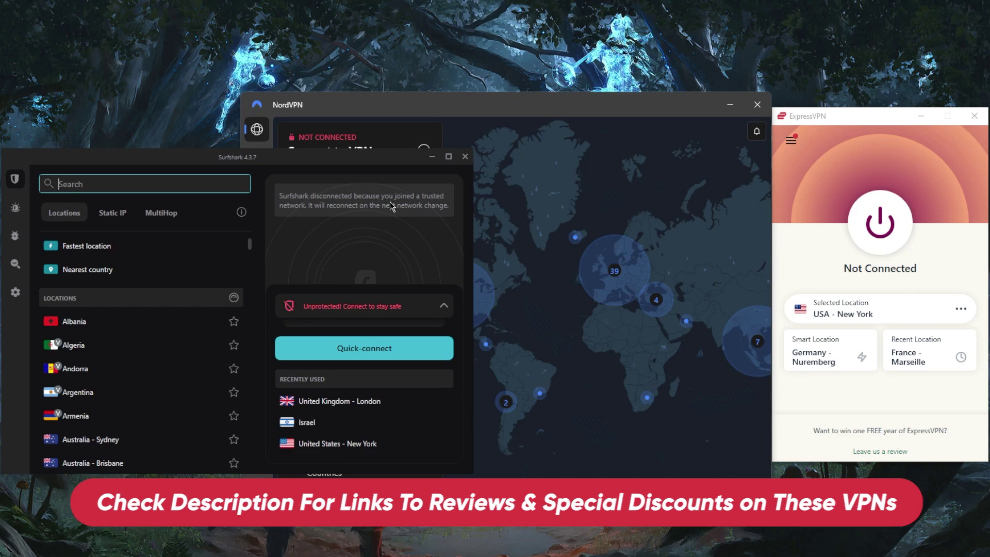
{"action": "left_click", "coordinate": [784, 197]}
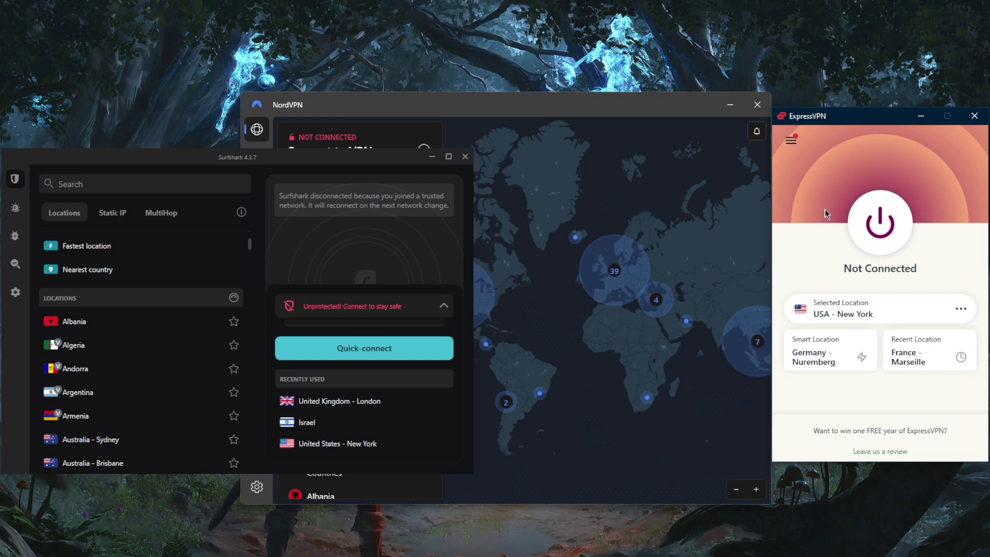
{"action": "left_click", "coordinate": [791, 141]}
{"action": "left_click", "coordinate": [814, 160]}
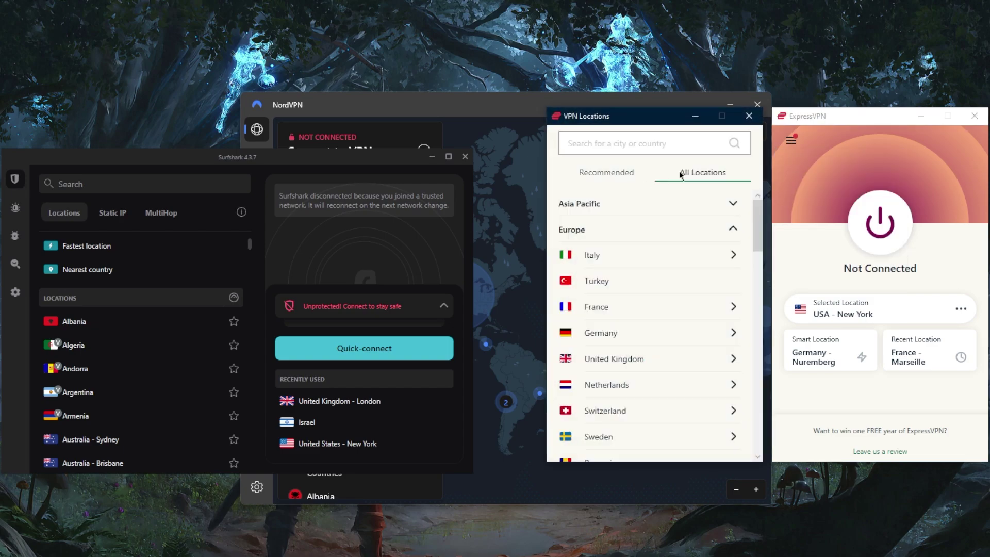
{"action": "left_click", "coordinate": [750, 118]}
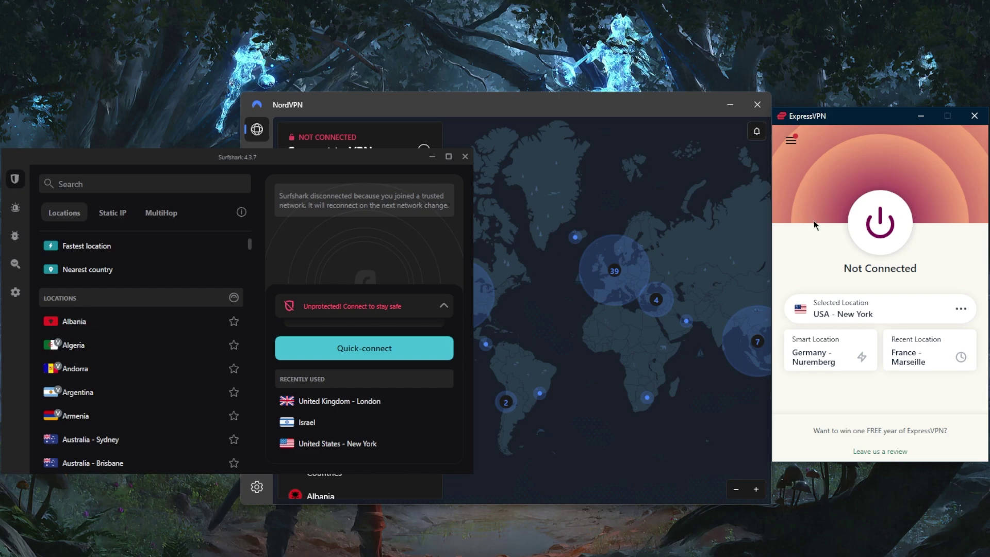
Step: Open ExpressVPN Options on the General tab
{"action": "left_click", "coordinate": [791, 140]}
{"action": "left_click", "coordinate": [809, 200]}
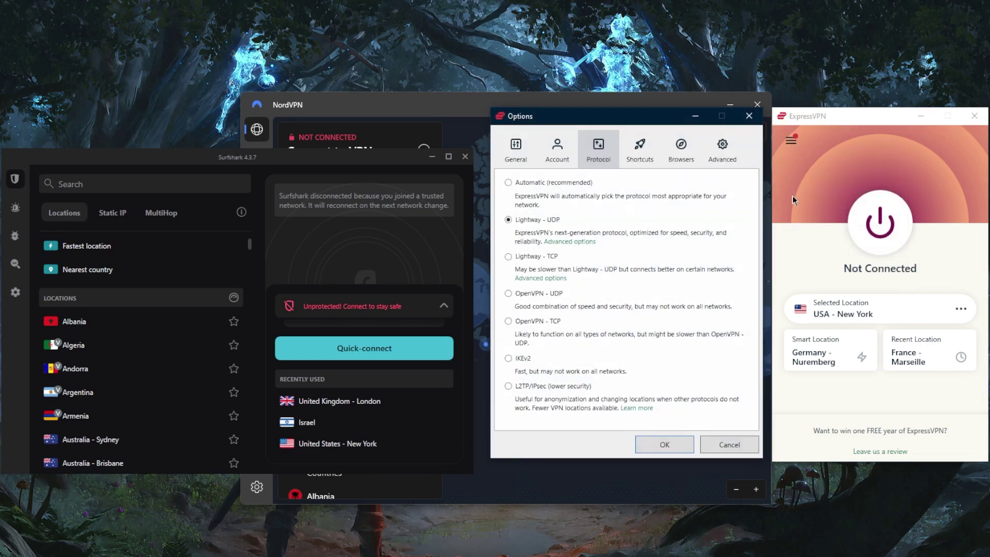
{"action": "left_click", "coordinate": [788, 142]}
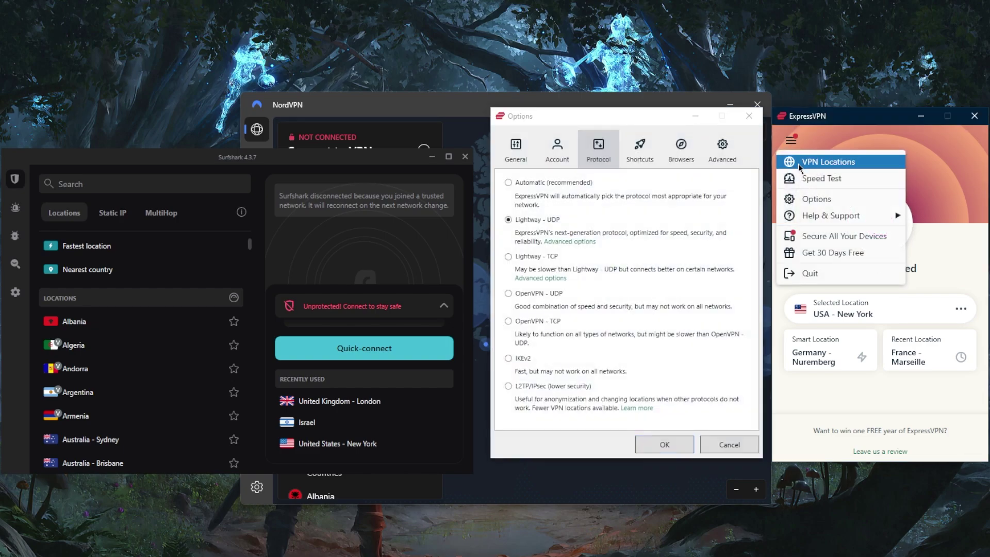
{"action": "left_click", "coordinate": [845, 141]}
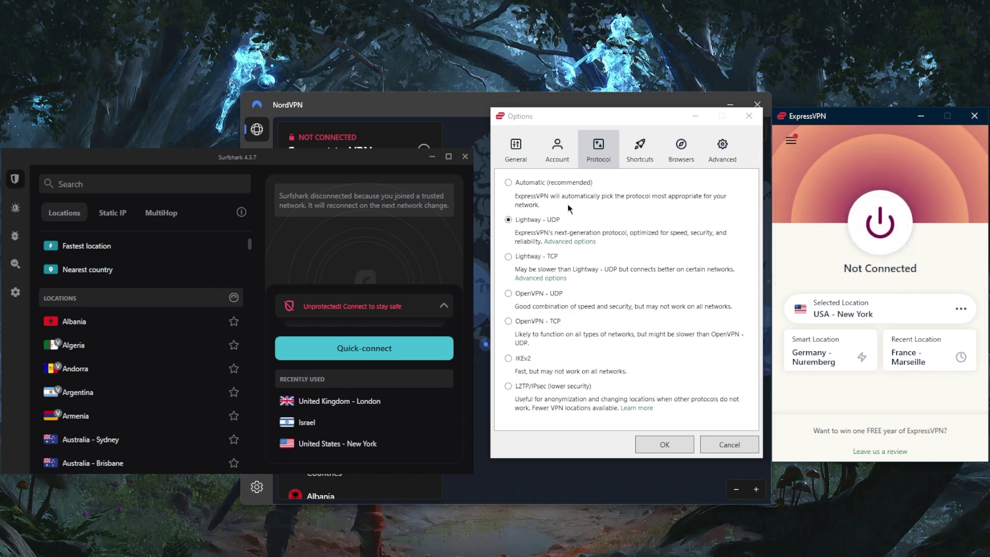
{"action": "left_click", "coordinate": [529, 155]}
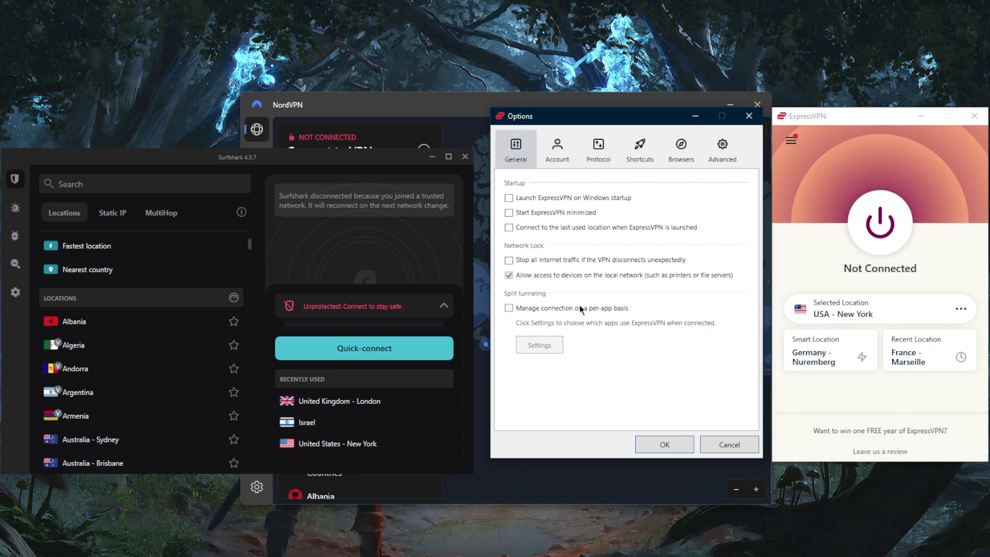
Step: Turn on per-app split tunnelling and try its app settings, selecting qBittorrent
{"action": "left_click", "coordinate": [509, 308]}
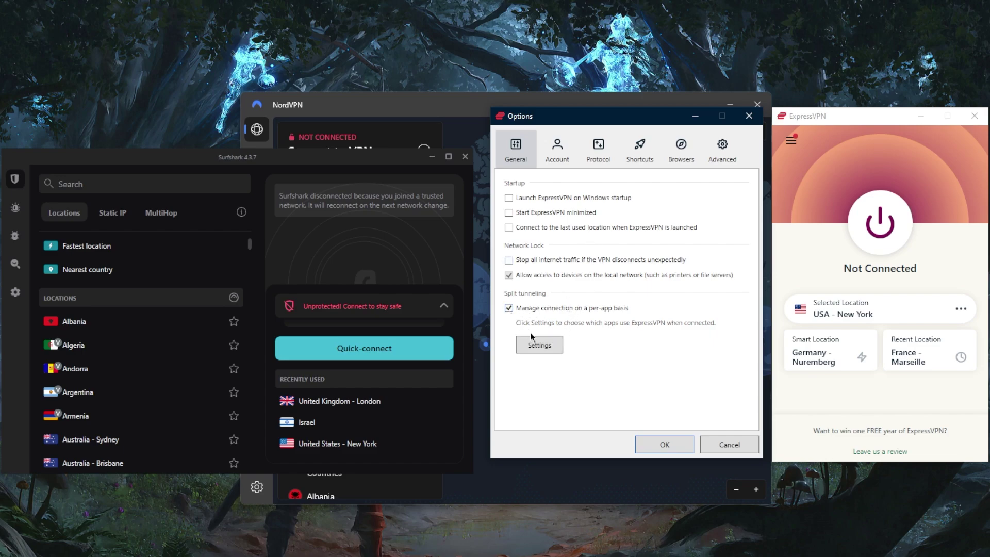
{"action": "left_click", "coordinate": [537, 348]}
{"action": "left_click", "coordinate": [437, 310]}
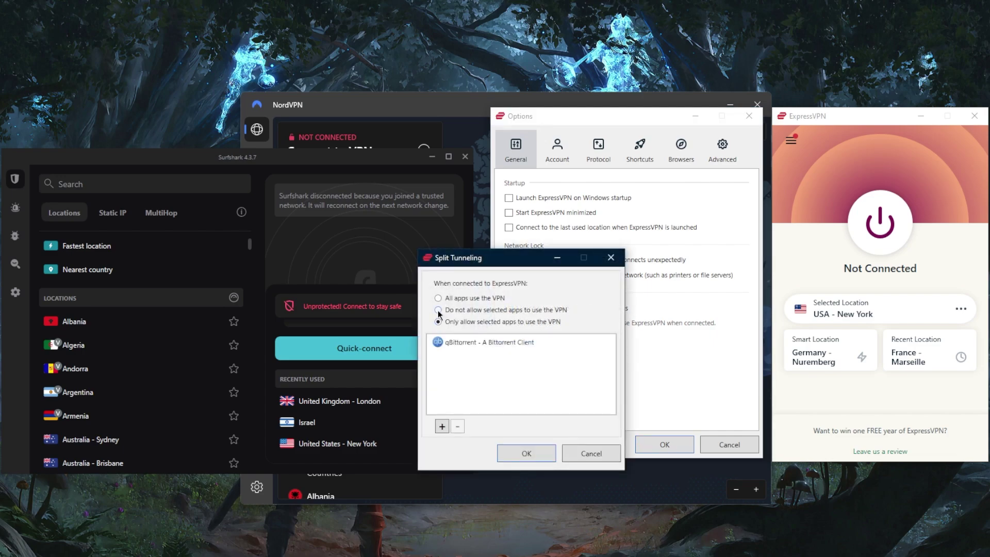
{"action": "left_click", "coordinate": [438, 322]}
{"action": "left_click", "coordinate": [489, 341]}
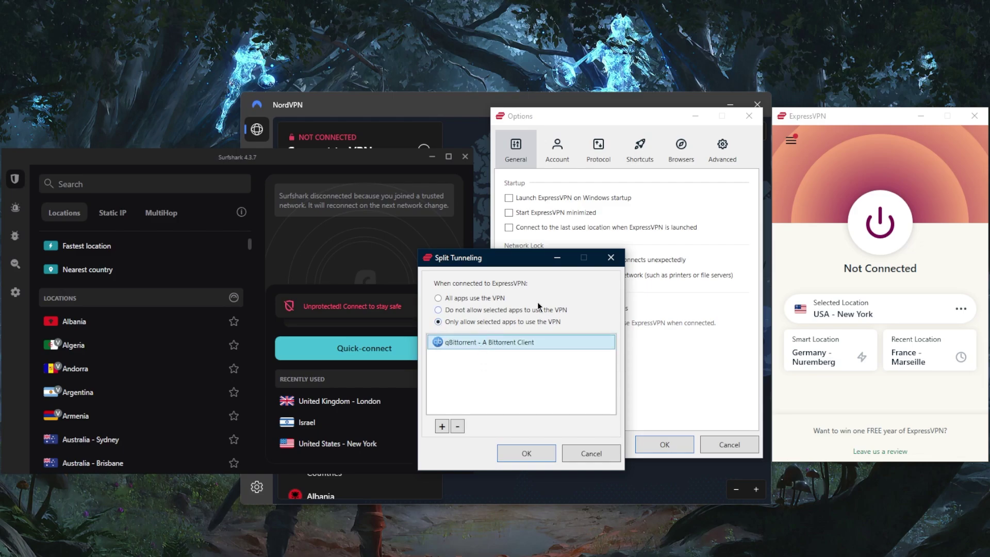
{"action": "left_click", "coordinate": [611, 262]}
Step: Browse the Protocol, Shortcuts, Browsers and Advanced tabs, ending back on General
{"action": "left_click", "coordinate": [597, 155]}
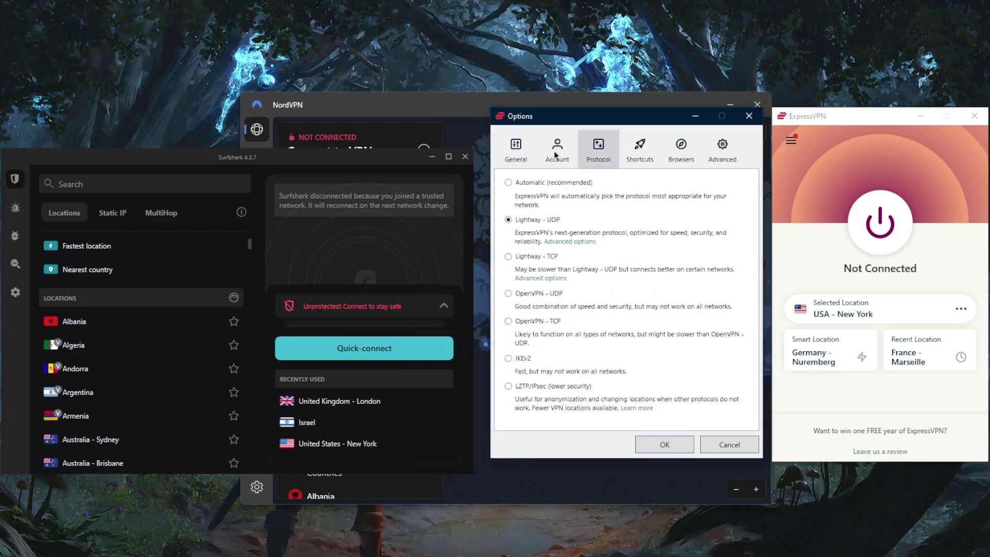
{"action": "left_click", "coordinate": [636, 152]}
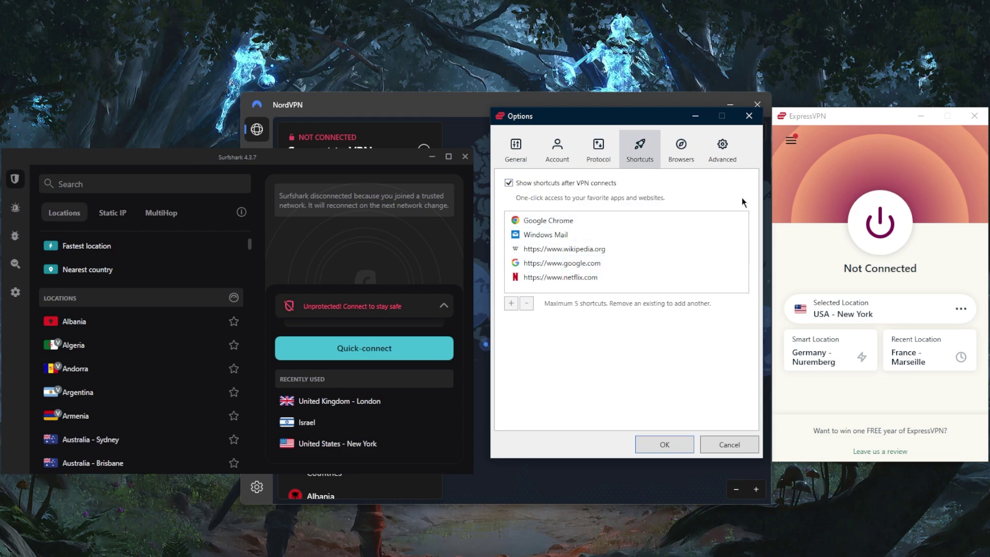
{"action": "left_click", "coordinate": [690, 155]}
{"action": "left_click", "coordinate": [722, 151]}
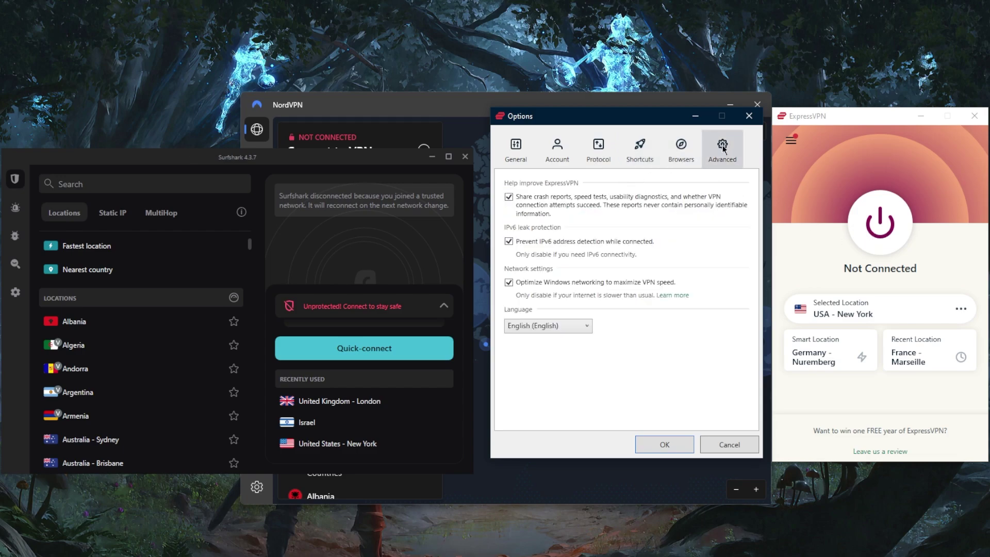
{"action": "left_click", "coordinate": [502, 155]}
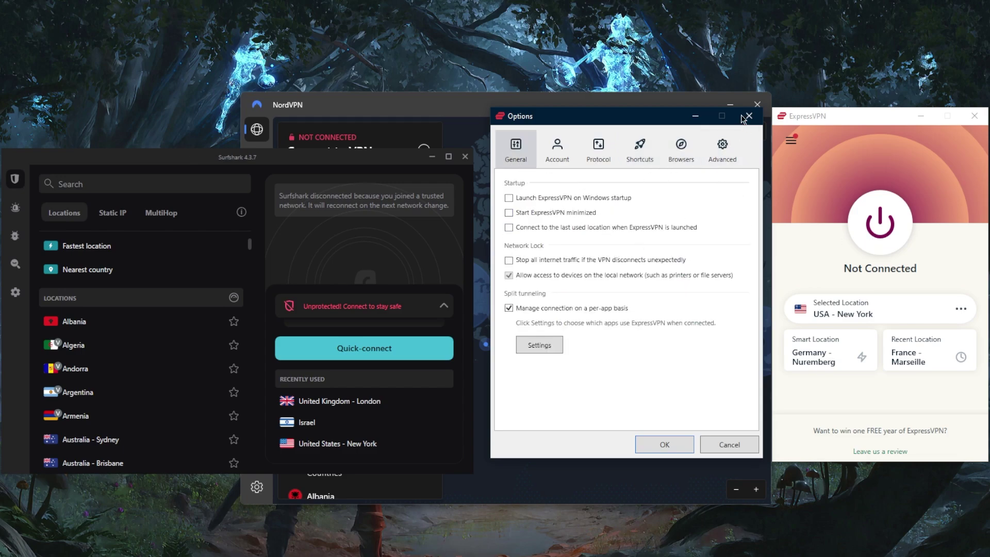
Step: Turn per-app split tunnelling back off, close Options and bring NordVPN forward
{"action": "left_click", "coordinate": [509, 308]}
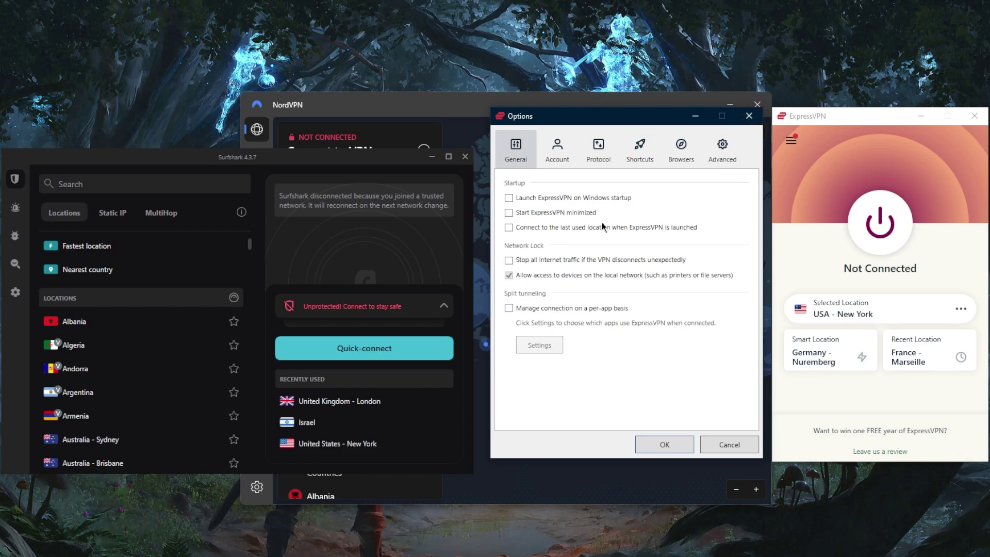
{"action": "left_click", "coordinate": [748, 116]}
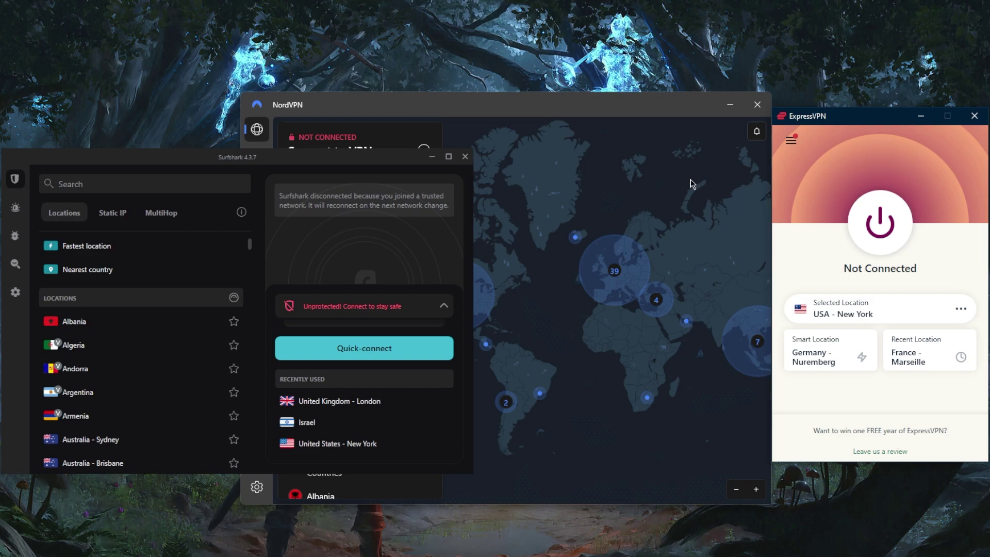
{"action": "left_click", "coordinate": [668, 199]}
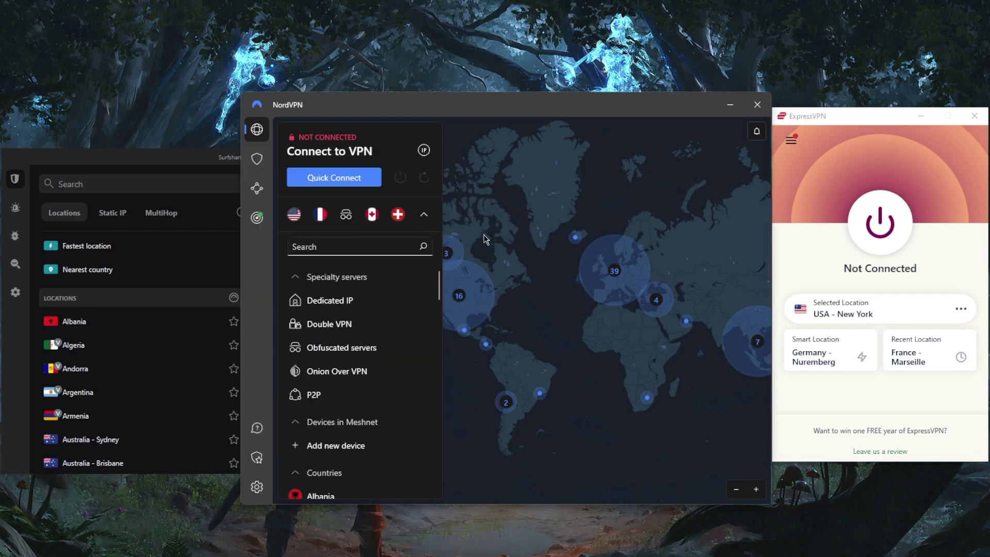
Step: Pan NordVPN's world map, then view the Threat Protection and Meshnet pages, both off
{"action": "left_click_drag", "start_coordinate": [483, 234], "coordinate": [536, 264]}
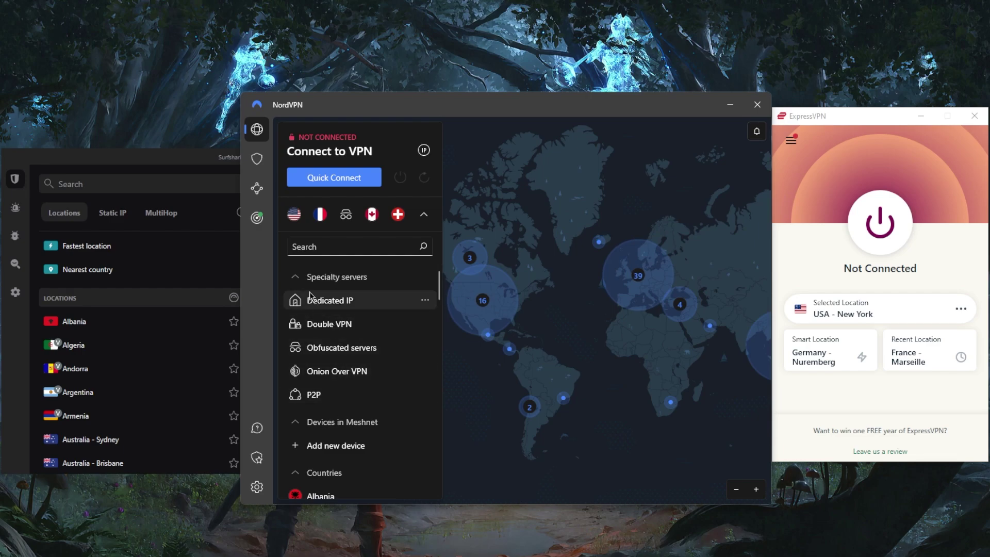
{"action": "left_click", "coordinate": [258, 160]}
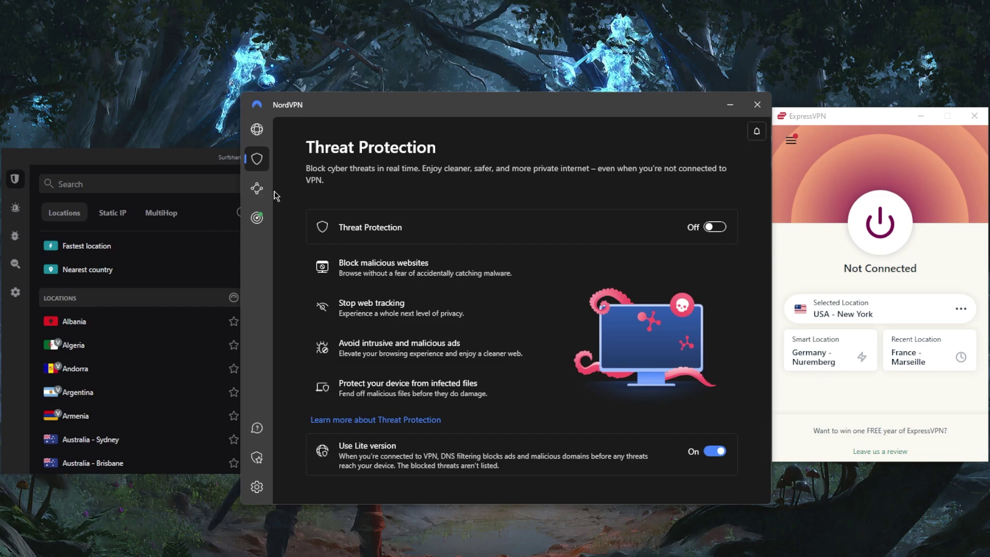
{"action": "left_click", "coordinate": [257, 189]}
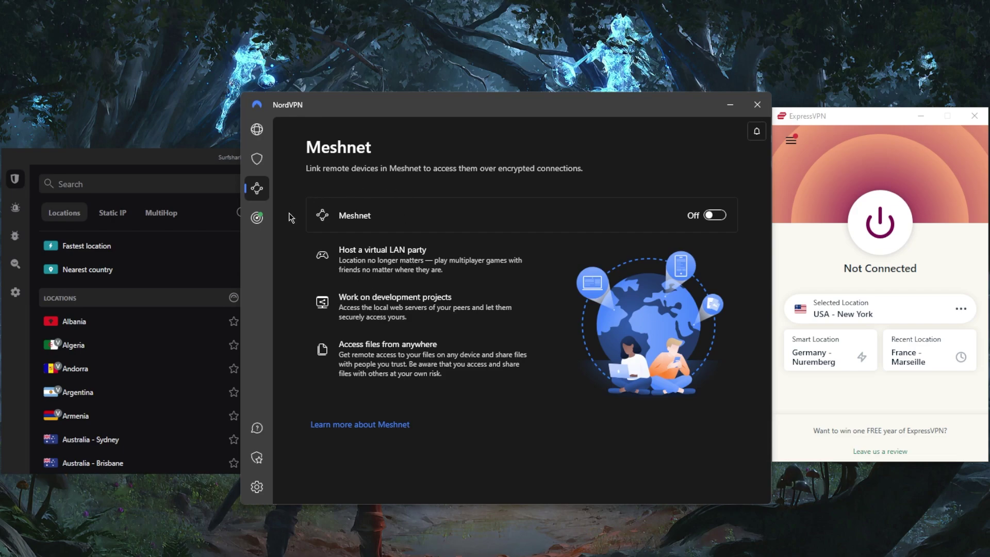
Step: Open NordVPN's Dark Web Monitor page, showing monitoring on with no leaks
{"action": "left_click", "coordinate": [257, 217]}
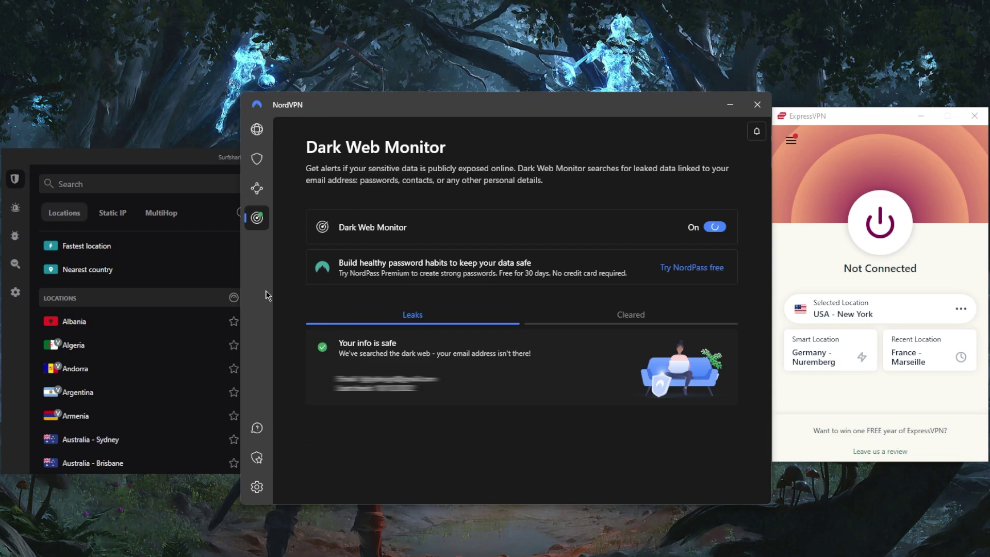
Step: Review NordVPN Connection settings, keeping NordLynx and leaving custom DNS off
{"action": "left_click", "coordinate": [256, 487]}
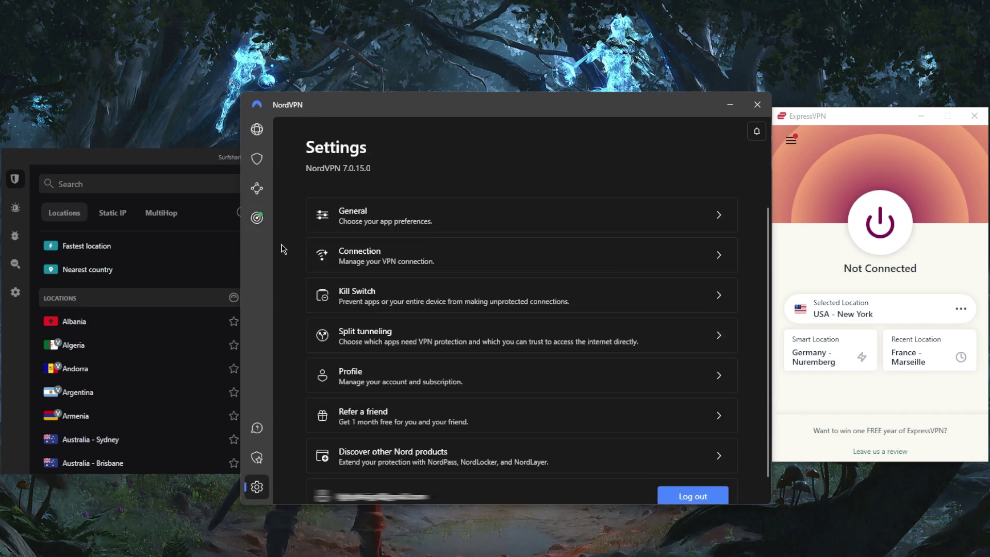
{"action": "left_click", "coordinate": [570, 269]}
{"action": "left_click", "coordinate": [671, 202]}
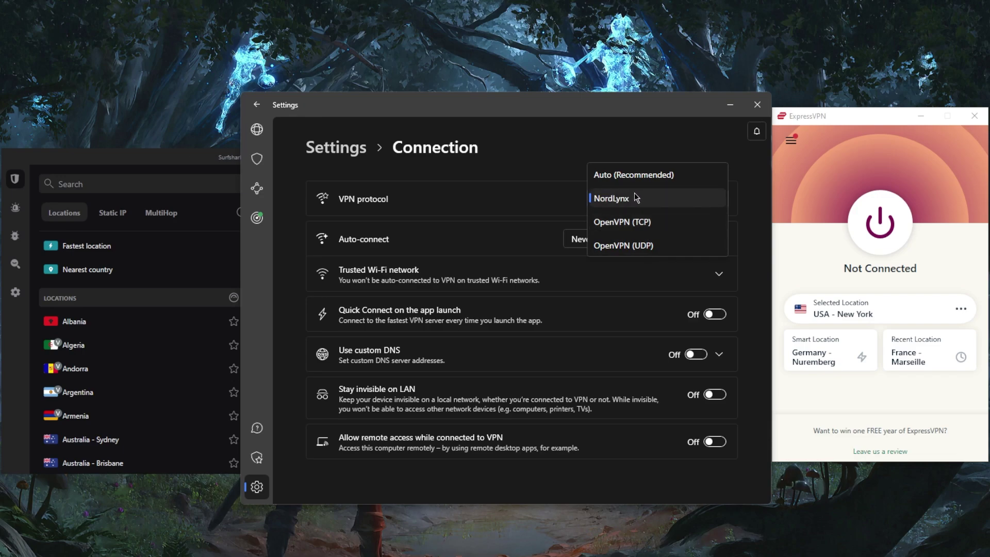
{"action": "left_click", "coordinate": [573, 143]}
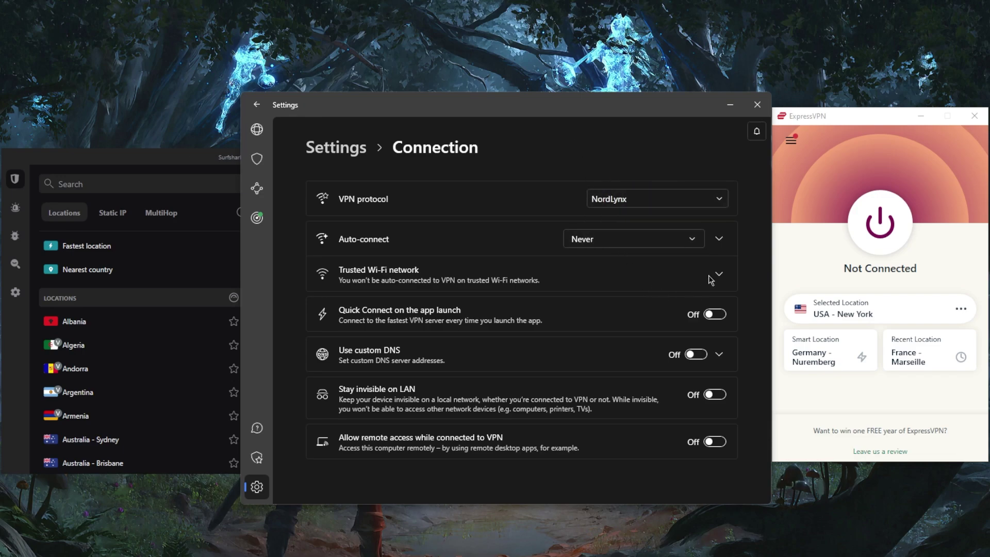
{"action": "left_click", "coordinate": [719, 355]}
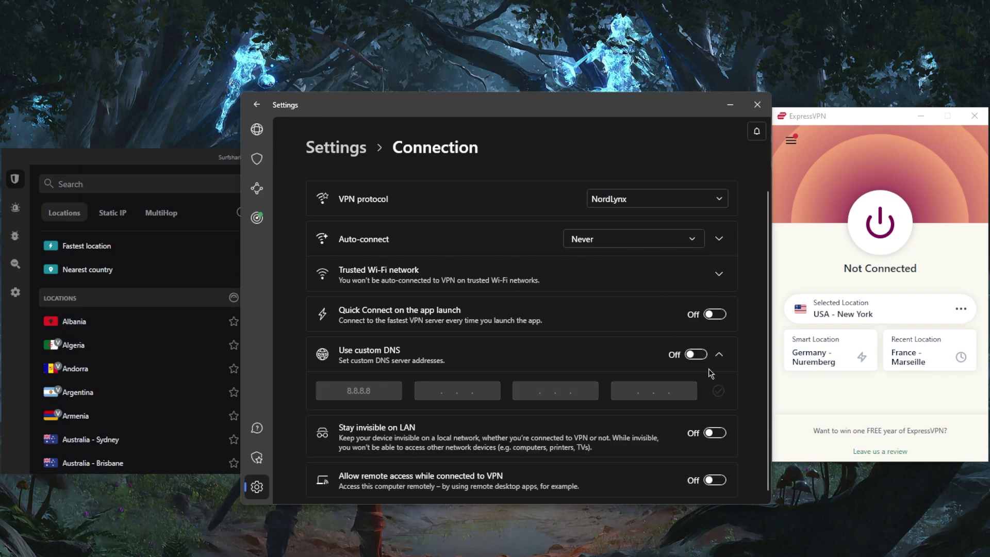
{"action": "left_click", "coordinate": [720, 356]}
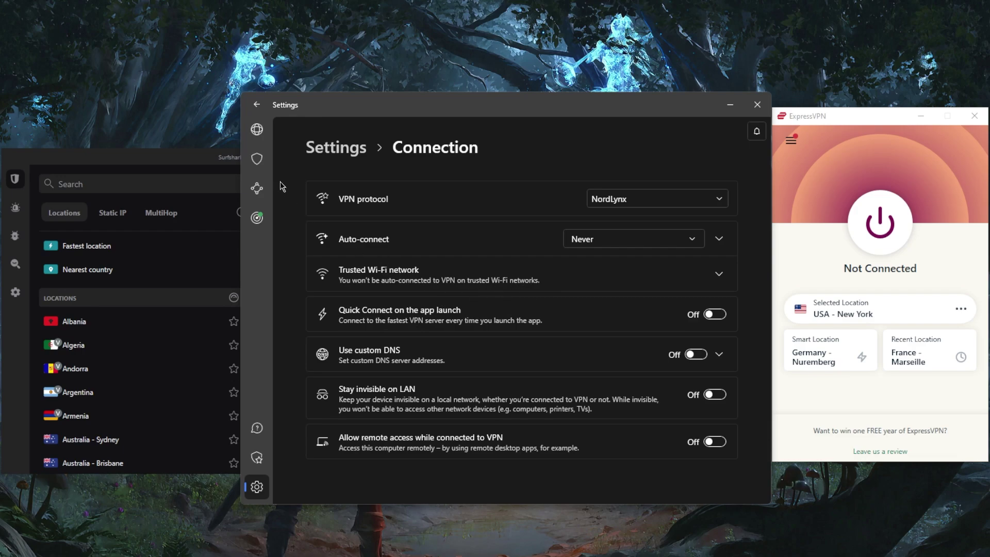
Step: Inspect NordVPN's Kill Switch and Split tunneling settings unchanged, then return to the map view
{"action": "left_click", "coordinate": [348, 148]}
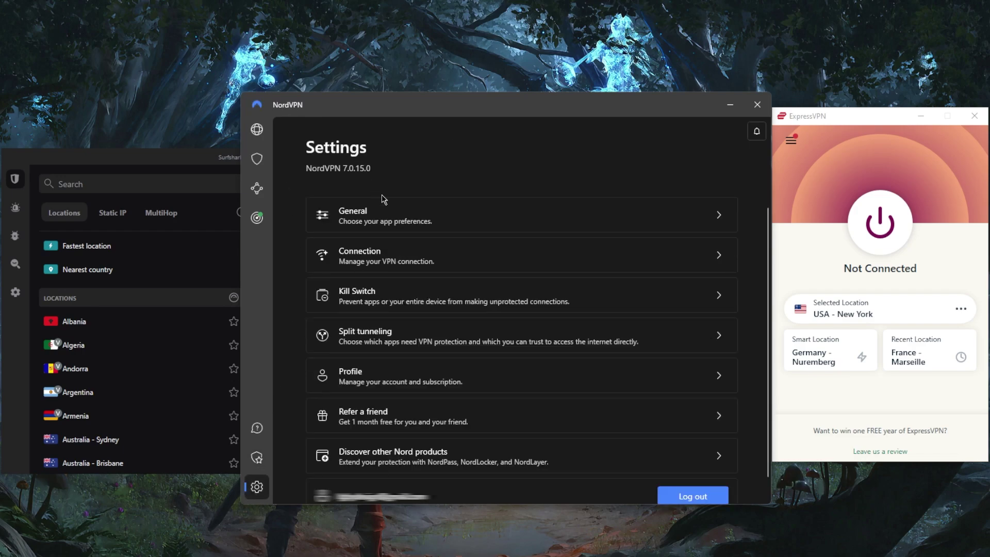
{"action": "left_click", "coordinate": [454, 298]}
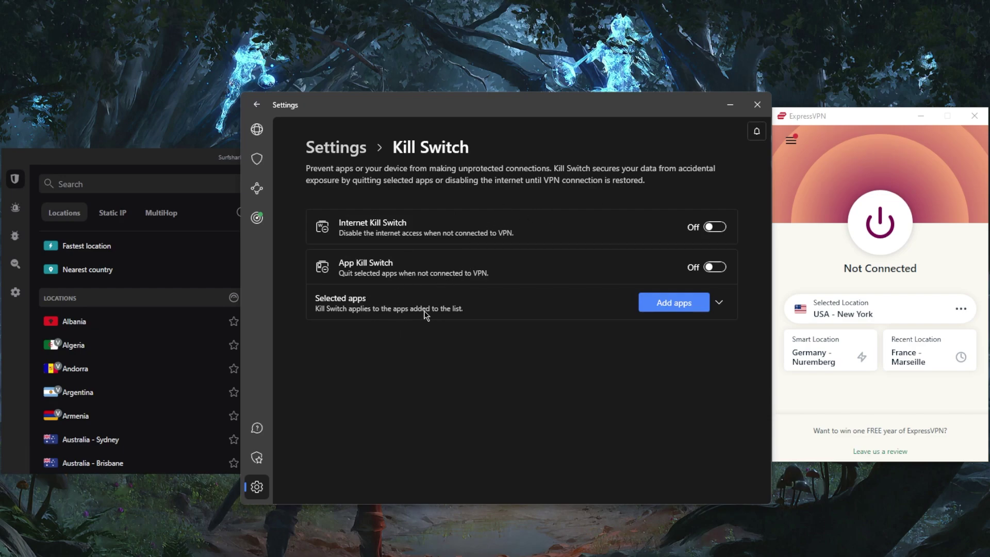
{"action": "left_click", "coordinate": [720, 303]}
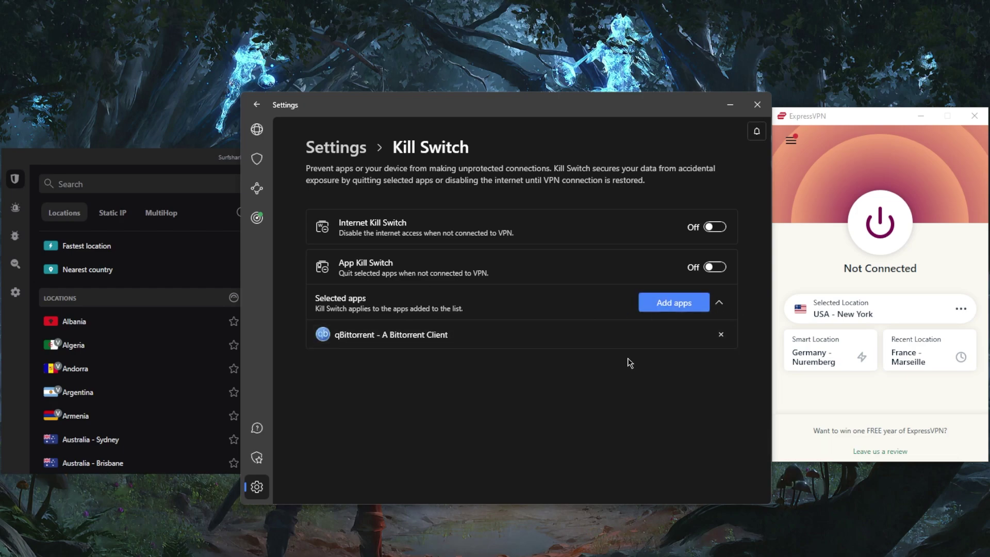
{"action": "left_click", "coordinate": [337, 149]}
{"action": "left_click", "coordinate": [489, 338]}
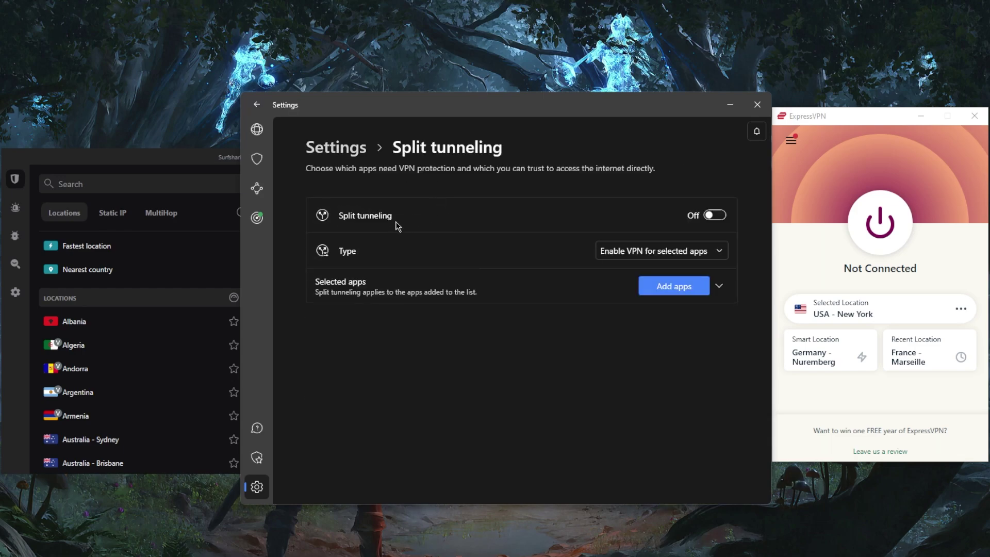
{"action": "left_click", "coordinate": [354, 153]}
{"action": "left_click", "coordinate": [261, 129]}
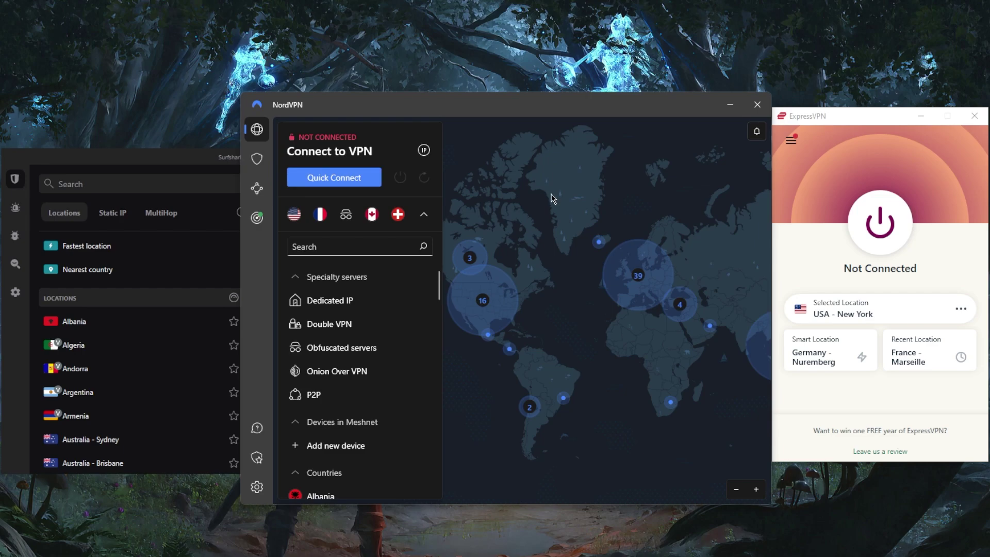
Step: In Surfshark, browse the Static IP and MultiHop servers, ending on Locations
{"action": "left_click", "coordinate": [223, 164]}
{"action": "left_click", "coordinate": [238, 179]}
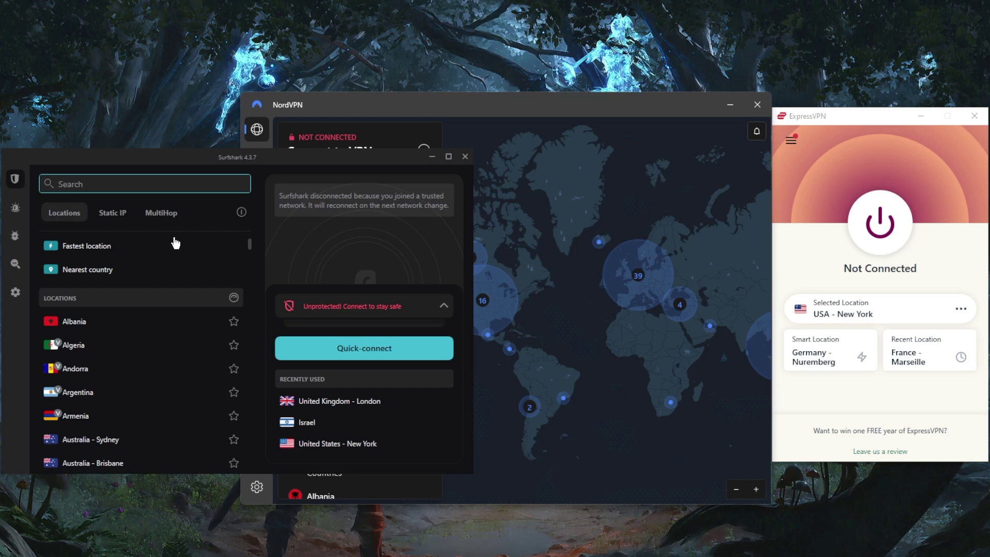
{"action": "left_click", "coordinate": [113, 212]}
{"action": "left_click", "coordinate": [174, 214]}
{"action": "left_click", "coordinate": [113, 213]}
{"action": "left_click", "coordinate": [162, 213]}
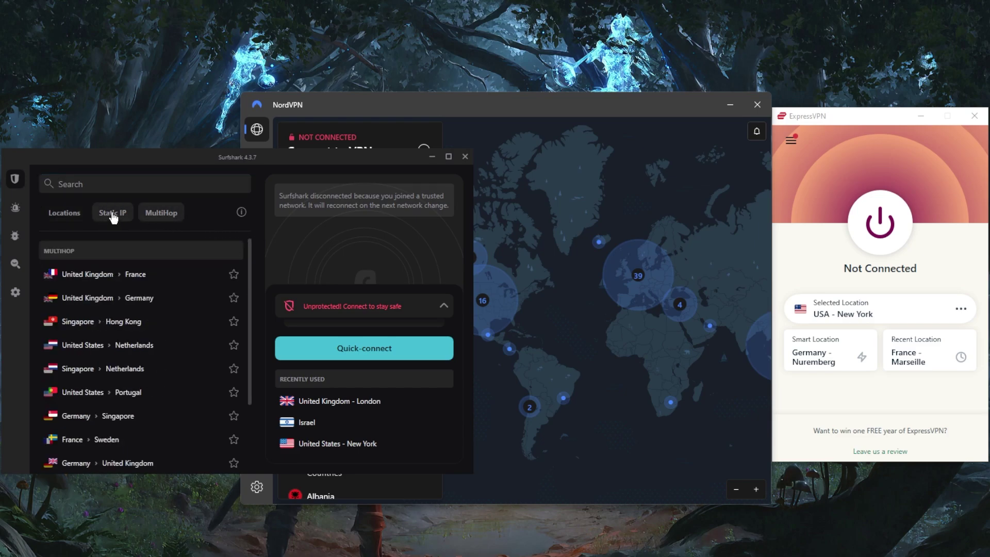
{"action": "left_click", "coordinate": [64, 213]}
Step: Open Surfshark's settings
{"action": "left_click", "coordinate": [385, 102]}
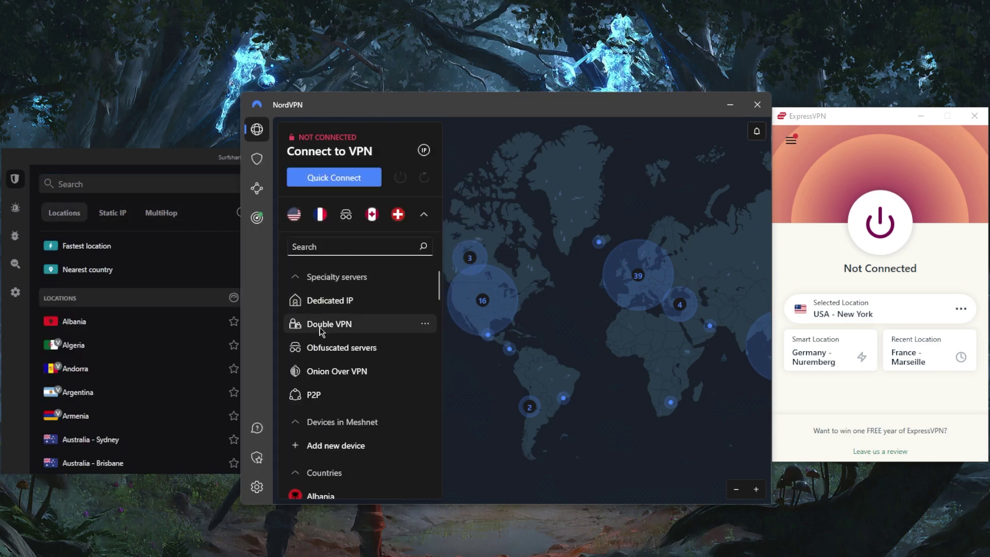
{"action": "mouse_move", "coordinate": [24, 294]}
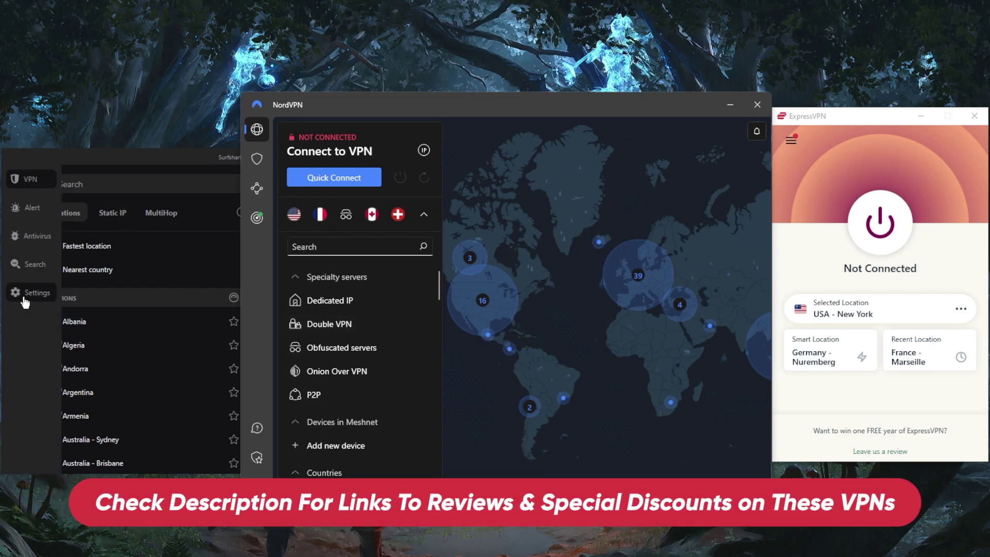
{"action": "left_click", "coordinate": [24, 297]}
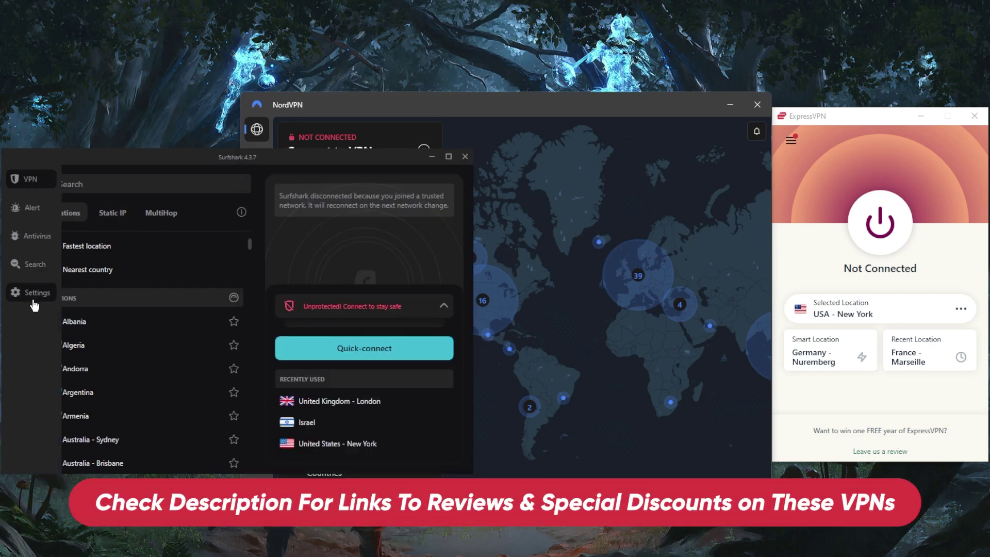
Step: Open Surfshark's VPN settings and keep WireGuard as the protocol
{"action": "left_click", "coordinate": [122, 202]}
{"action": "scroll", "coordinate": [184, 255], "scroll_direction": "down", "scroll_amount": 2}
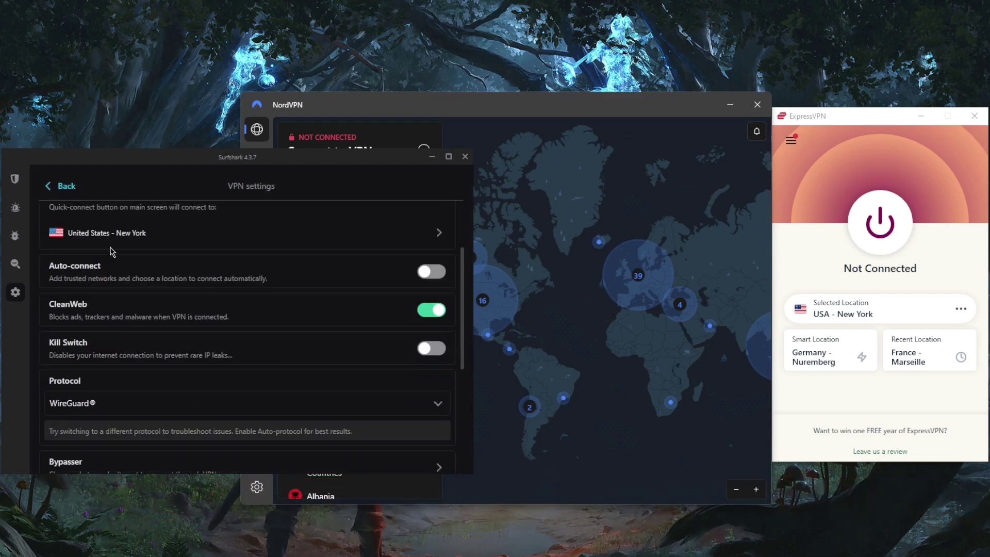
{"action": "scroll", "coordinate": [110, 255], "scroll_direction": "up", "scroll_amount": 2}
{"action": "scroll", "coordinate": [159, 307], "scroll_direction": "down", "scroll_amount": 2}
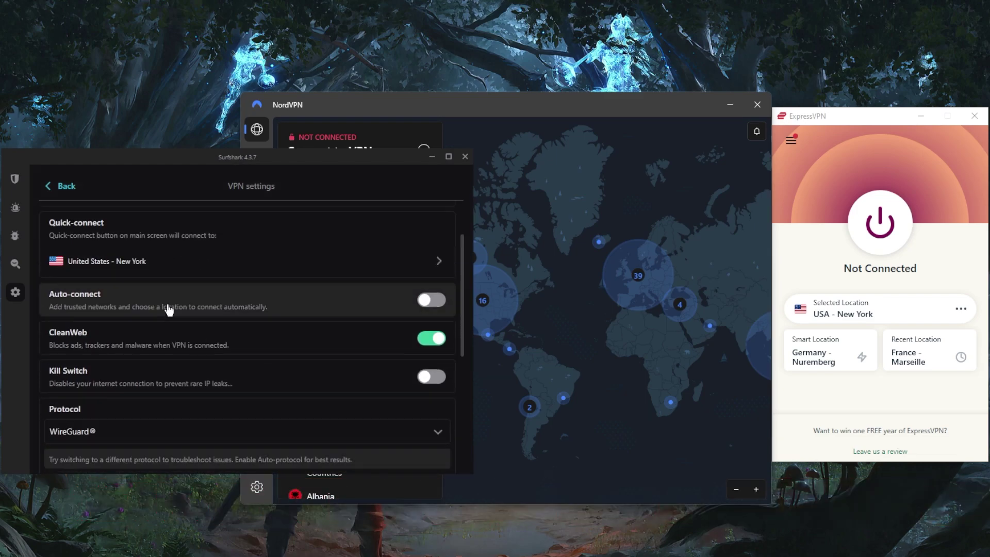
{"action": "scroll", "coordinate": [135, 294], "scroll_direction": "down", "scroll_amount": 2}
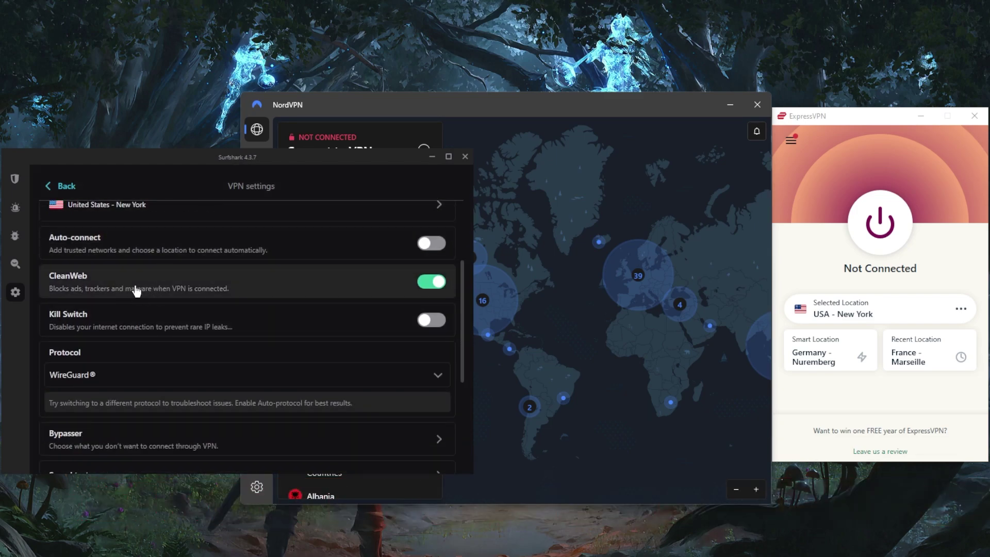
{"action": "scroll", "coordinate": [150, 291], "scroll_direction": "down", "scroll_amount": 1}
{"action": "scroll", "coordinate": [80, 301], "scroll_direction": "down", "scroll_amount": 2}
{"action": "left_click", "coordinate": [163, 296]}
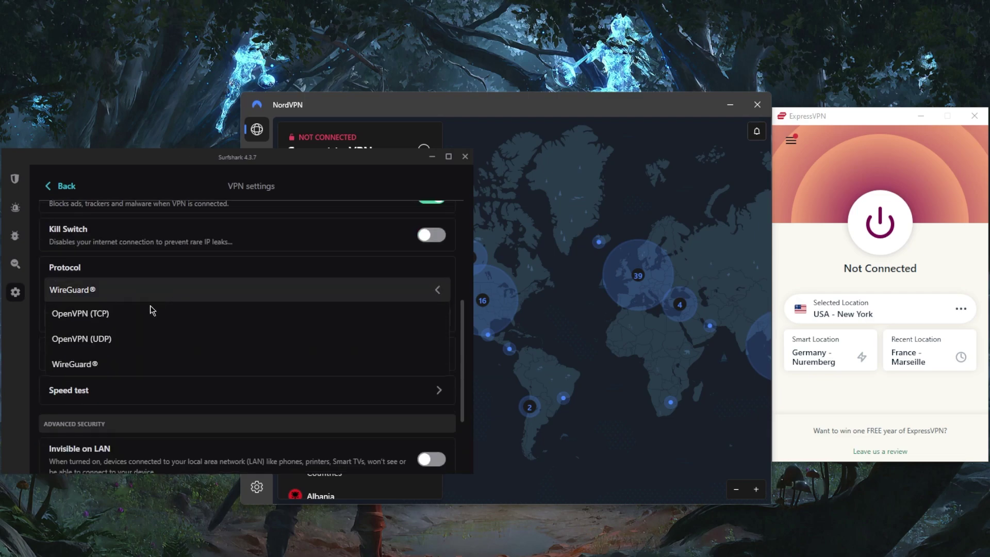
{"action": "left_click", "coordinate": [98, 403]}
Step: Look at the Bypasser options, go back, and open the Speed test
{"action": "scroll", "coordinate": [114, 315], "scroll_direction": "down", "scroll_amount": 1}
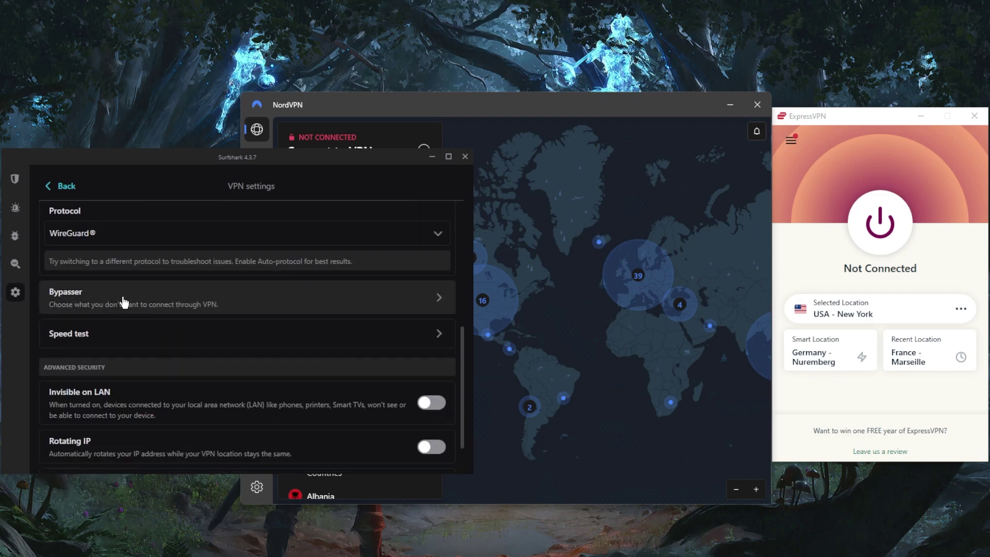
{"action": "left_click", "coordinate": [155, 295]}
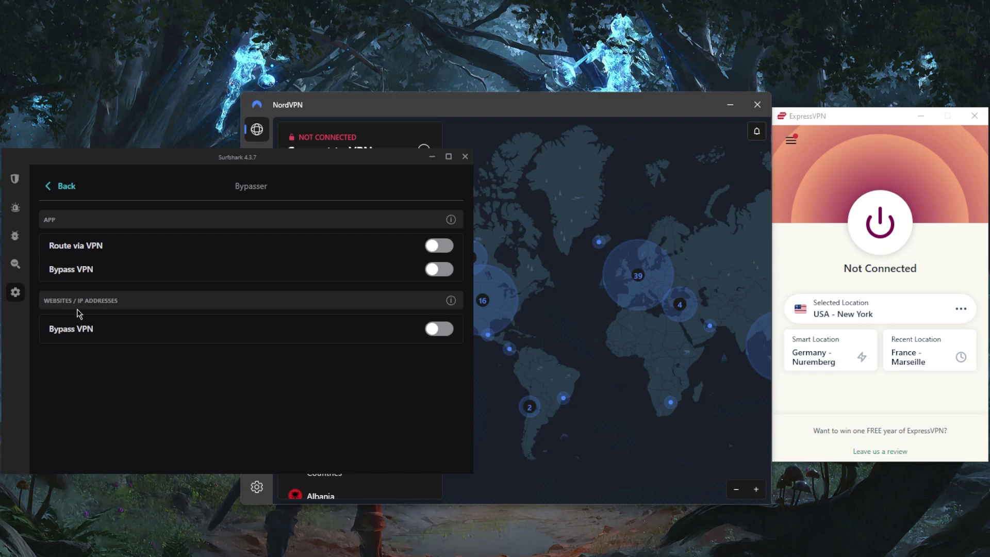
{"action": "left_click", "coordinate": [51, 186]}
{"action": "scroll", "coordinate": [124, 381], "scroll_direction": "down", "scroll_amount": 1}
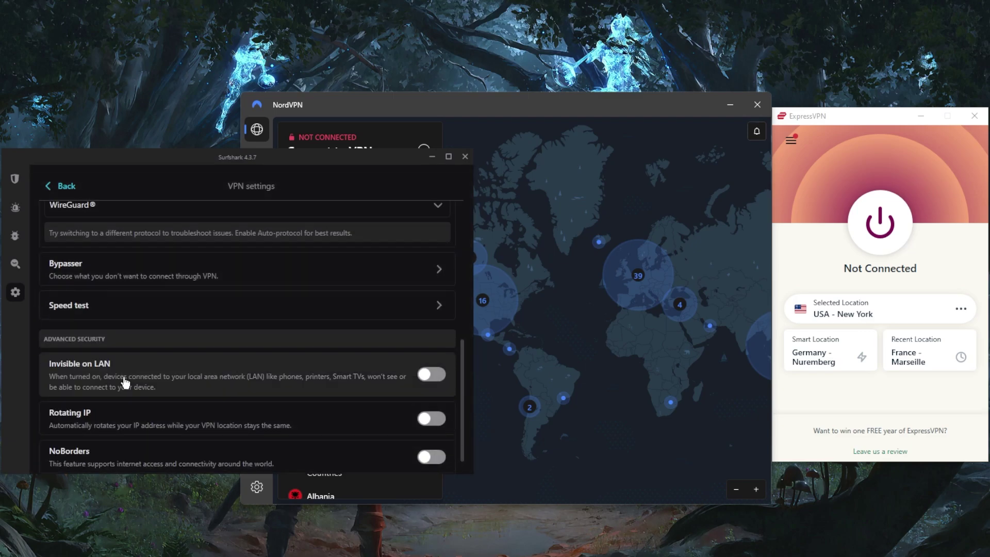
{"action": "left_click", "coordinate": [177, 307]}
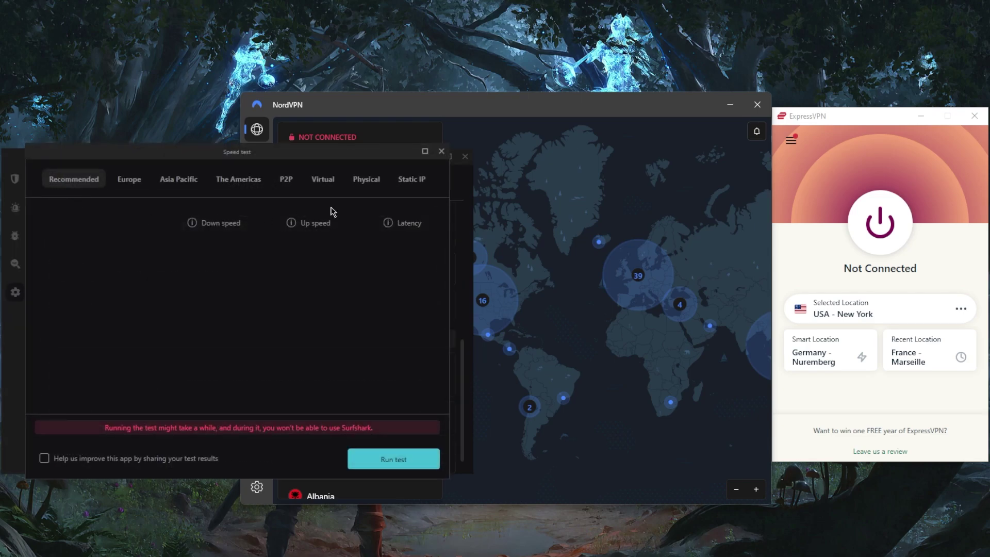
Step: Close Speed test, return to Surfshark's Locations home view, then bring NordVPN forward
{"action": "left_click", "coordinate": [442, 152]}
{"action": "scroll", "coordinate": [167, 329], "scroll_direction": "down", "scroll_amount": 1}
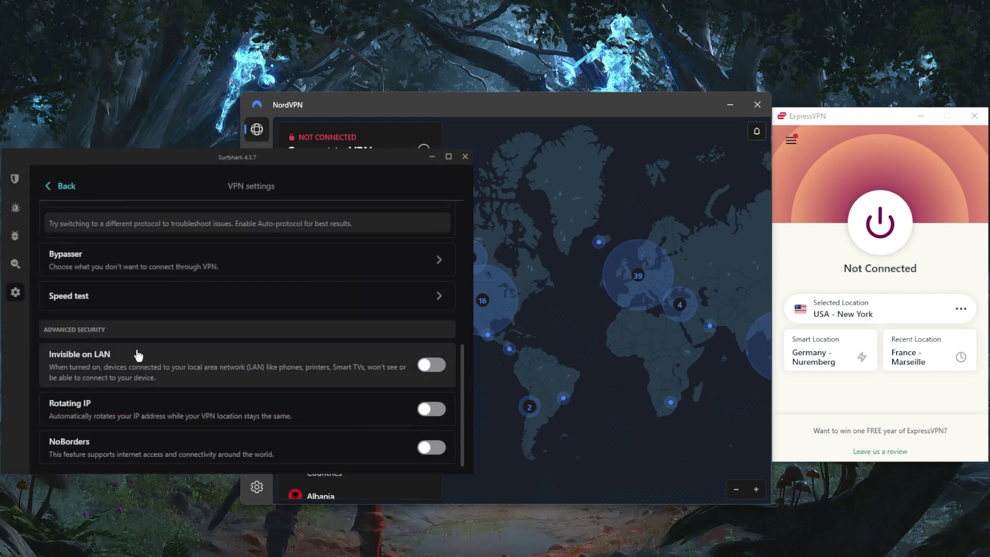
{"action": "left_click", "coordinate": [23, 180]}
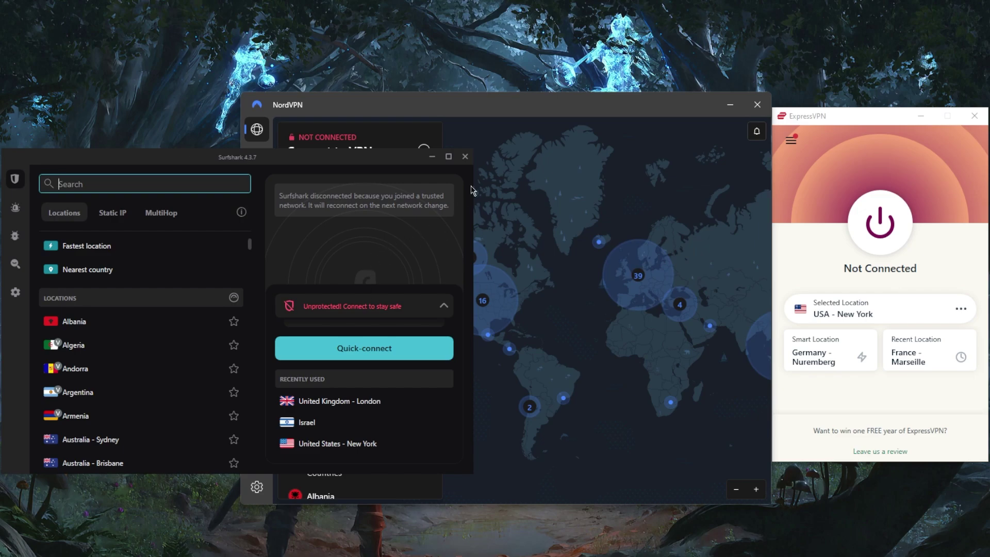
{"action": "left_click", "coordinate": [561, 195]}
{"action": "left_click", "coordinate": [201, 166]}
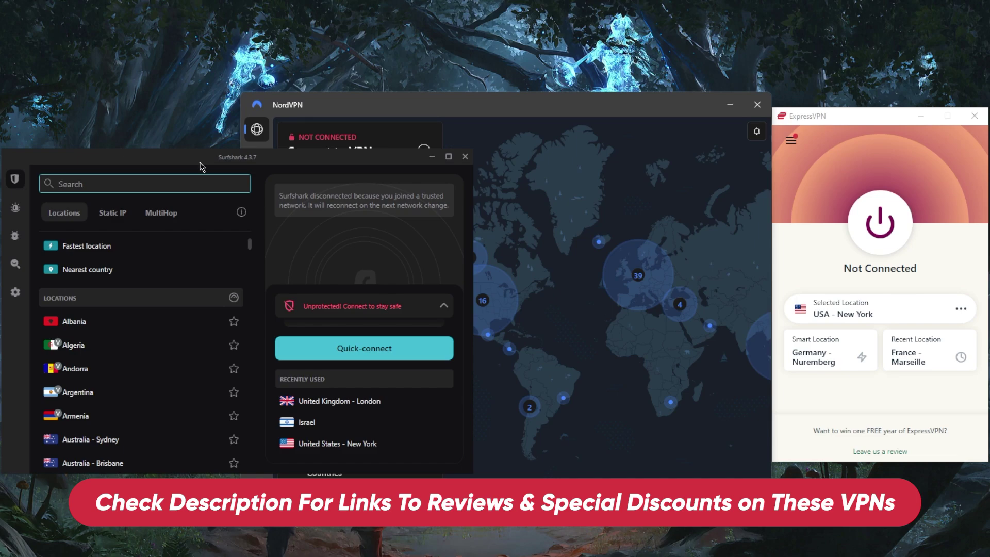
{"action": "left_click", "coordinate": [575, 187]}
{"action": "left_click", "coordinate": [318, 166]}
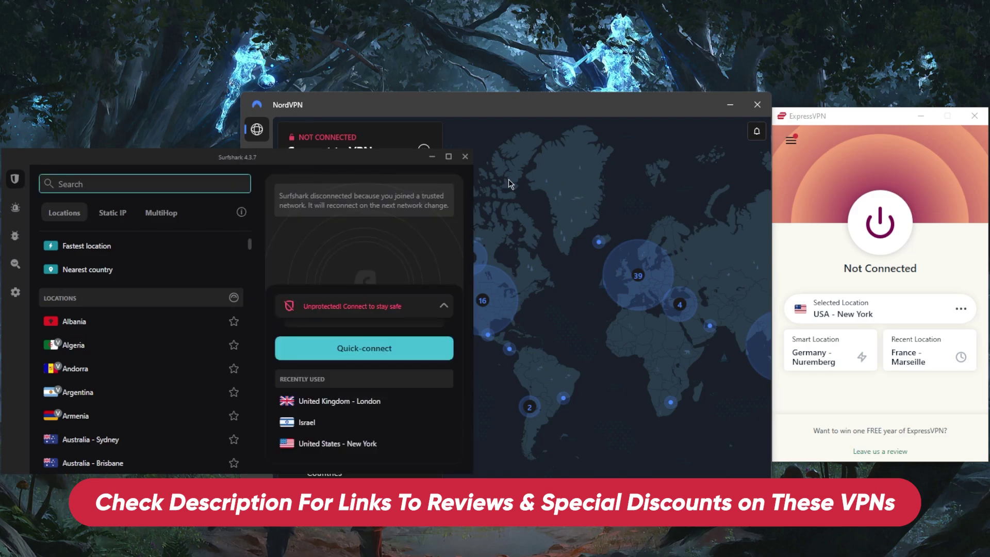